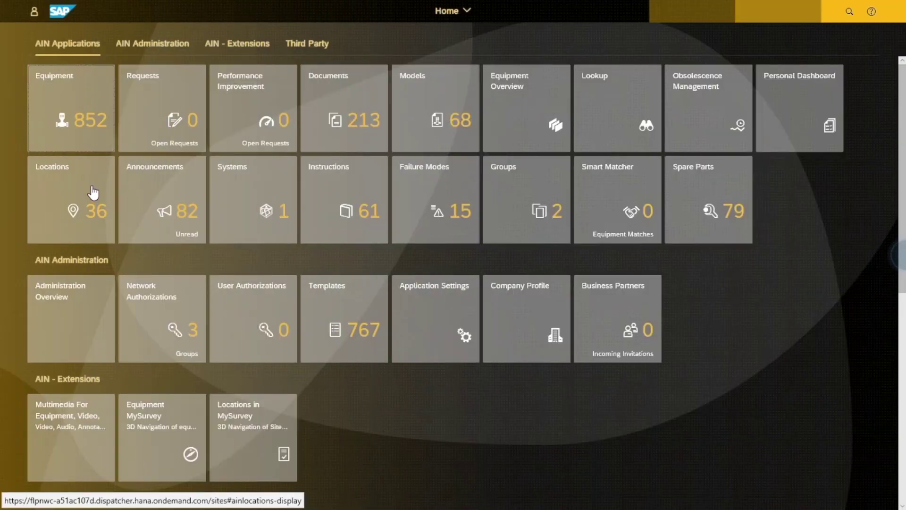
Open the OCLA location's equipment list from its Structure choices
left_click(92, 184)
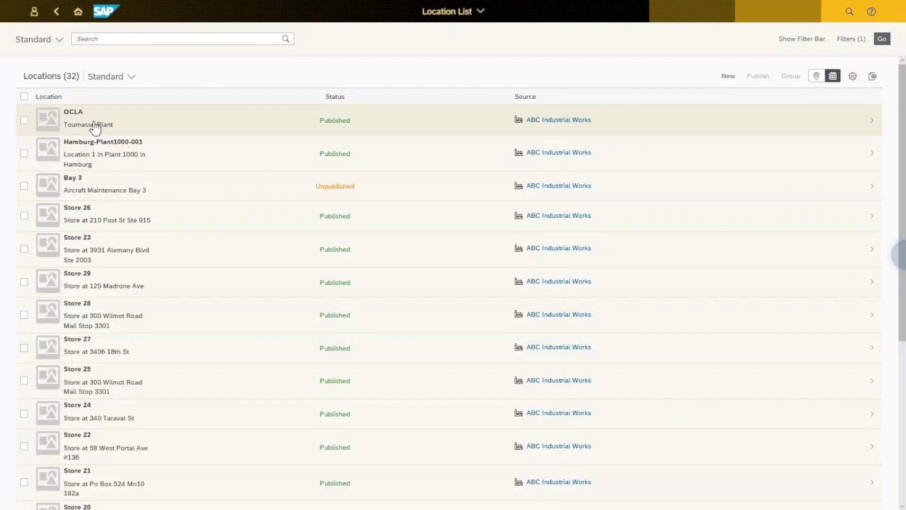
left_click(95, 126)
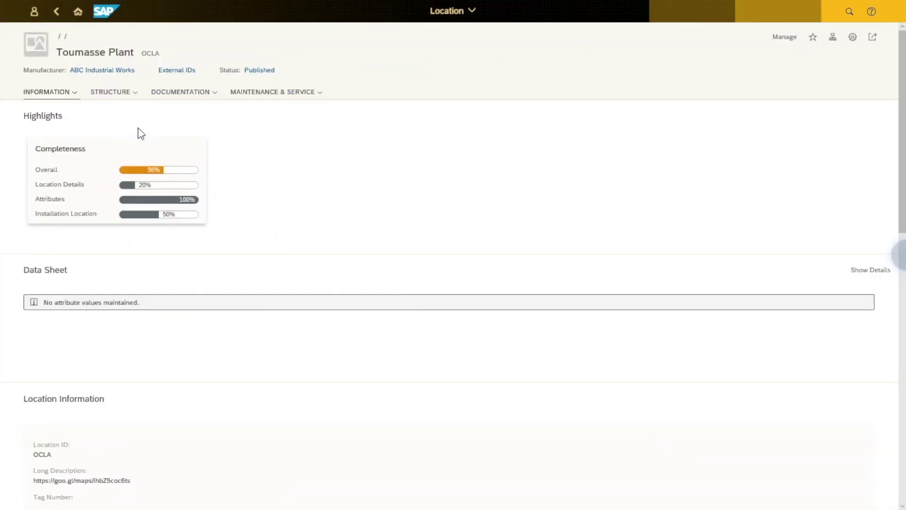
left_click(129, 97)
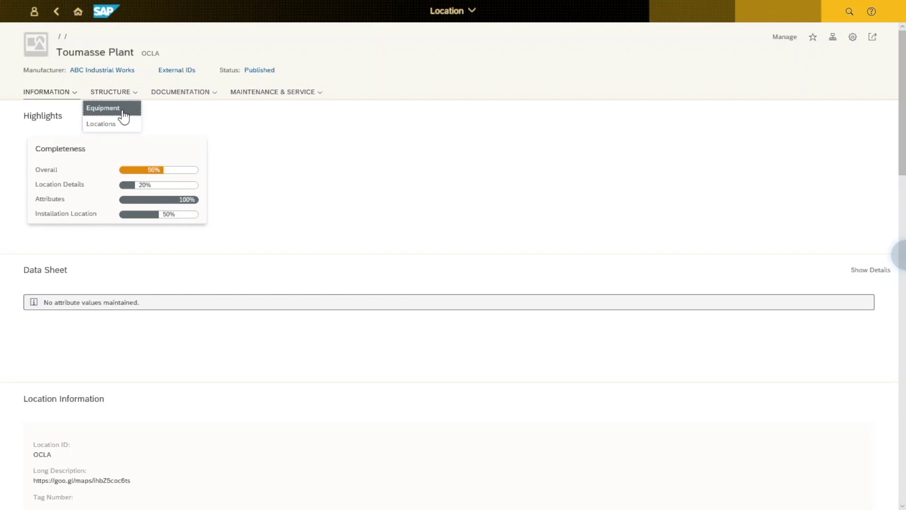
left_click(124, 109)
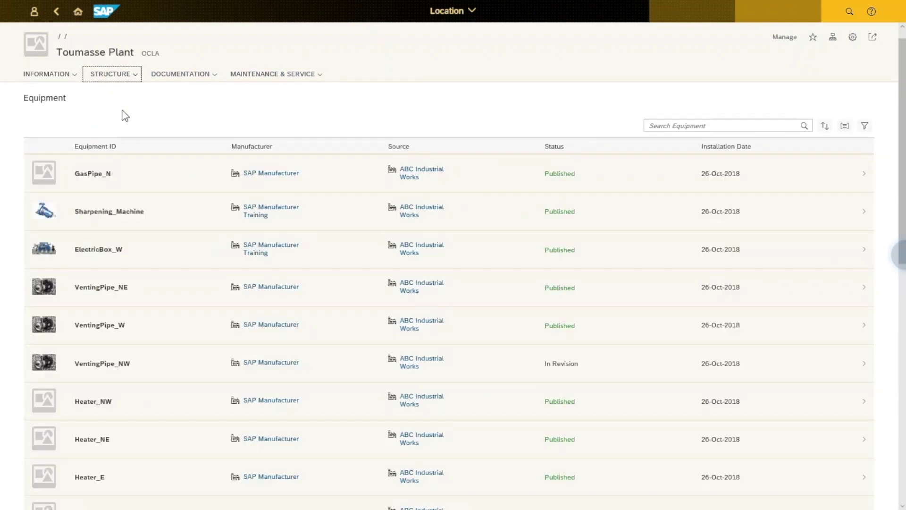
Filter the location's equipment by 'Heater' and open Heater_NW
key("Tab")
type("H")
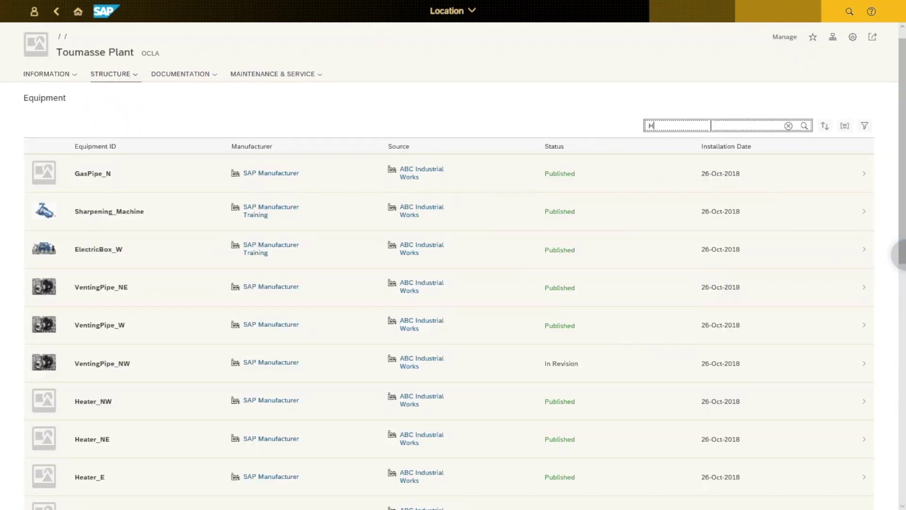
type("eater")
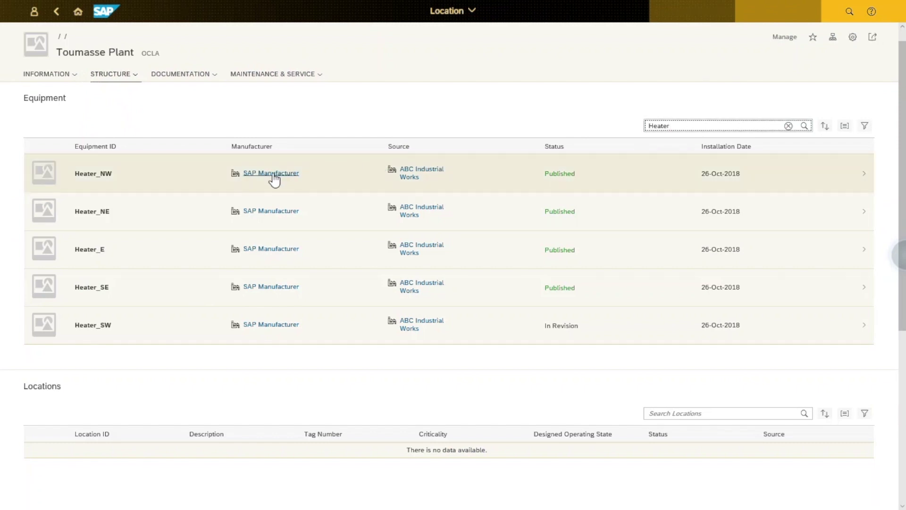
left_click(146, 183)
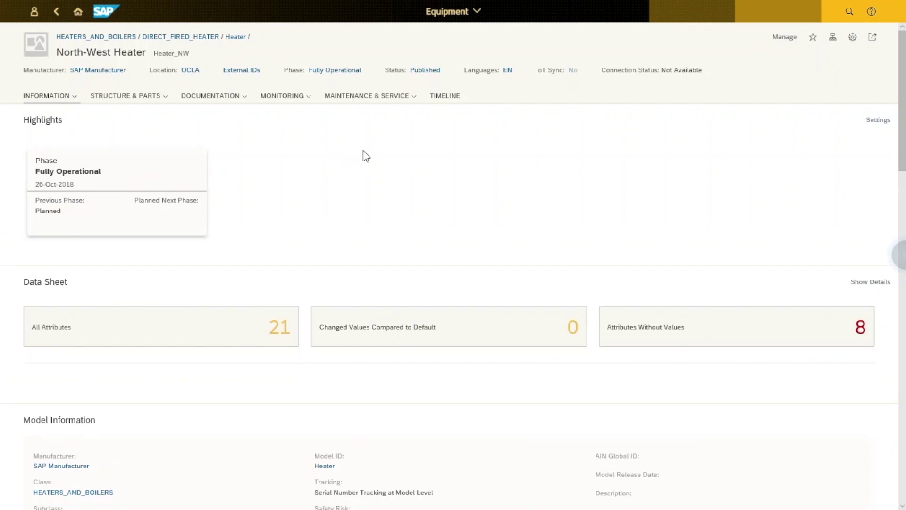
Show Heater_NW's Work Orders under Maintenance & Service and confirm it has none
left_click(405, 98)
left_click(367, 145)
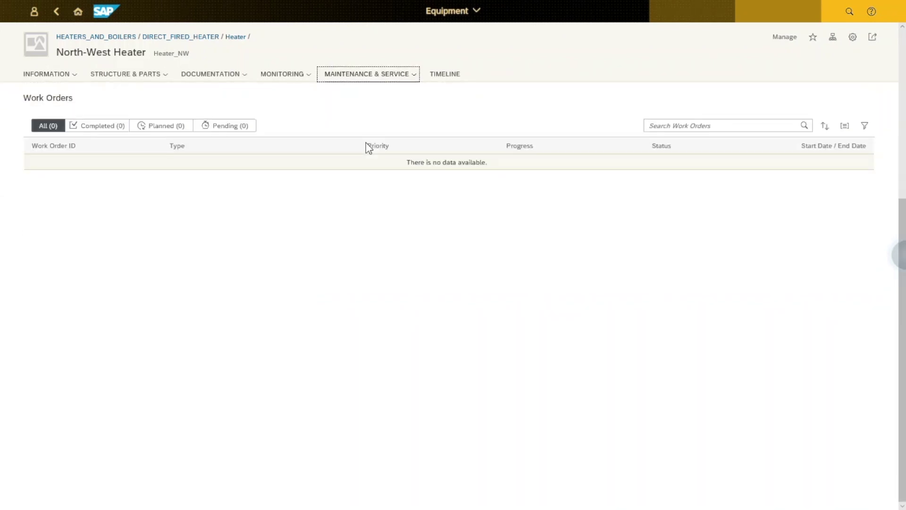
left_click_drag(409, 163, 500, 168)
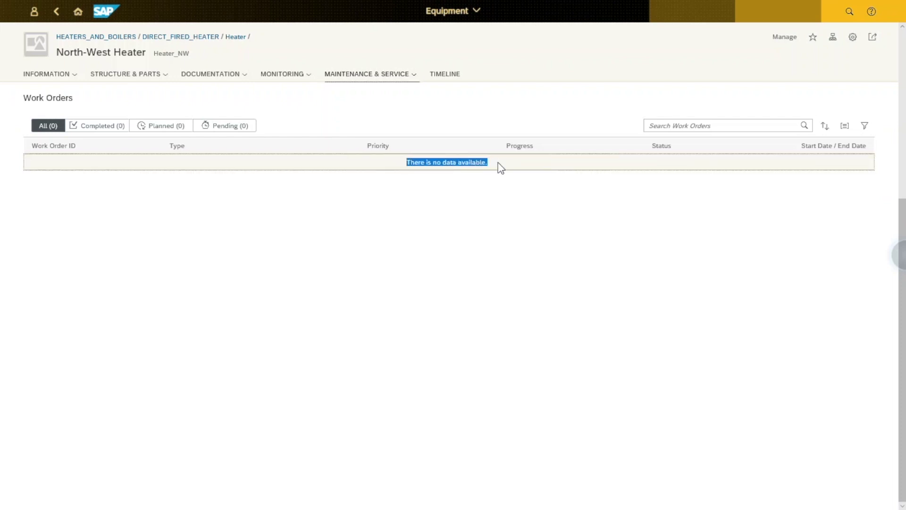
left_click(457, 214)
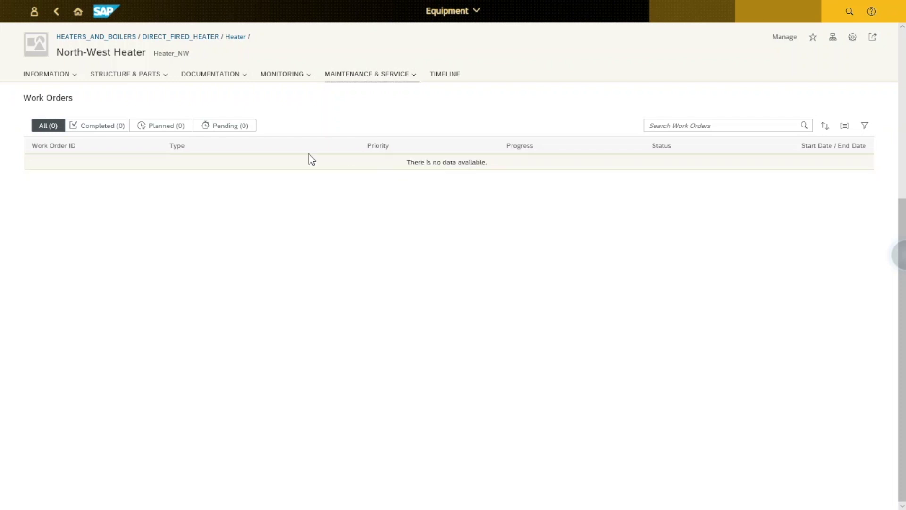
Open announcement A.MANF.293 'Changing from electric to gas' and view its Documents
left_click(232, 79)
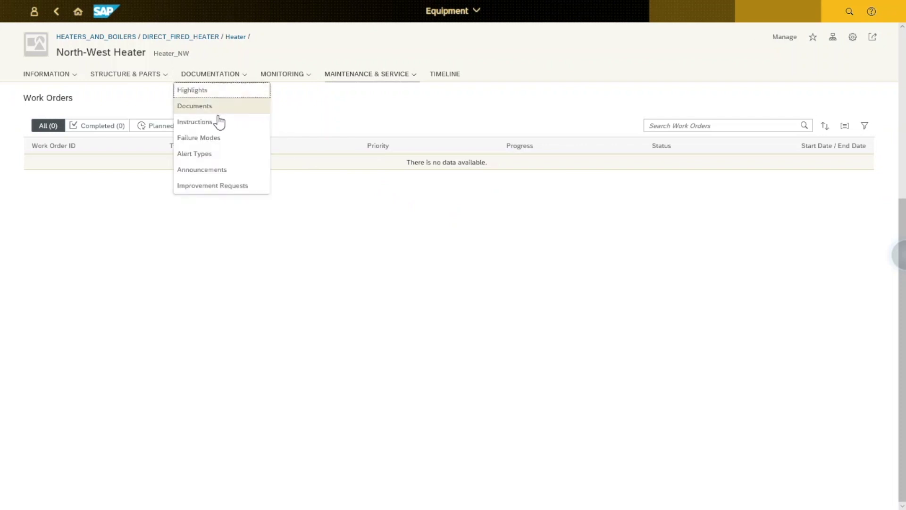
left_click(216, 171)
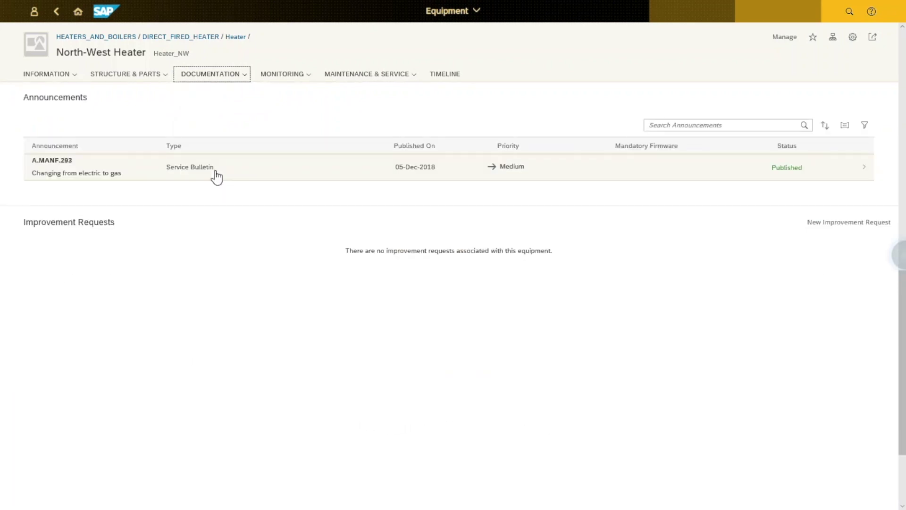
left_click(76, 179)
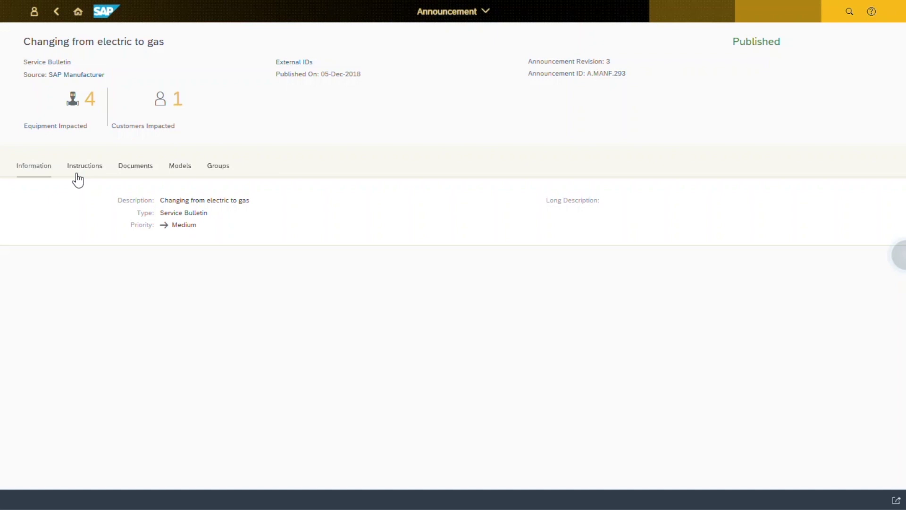
left_click(135, 169)
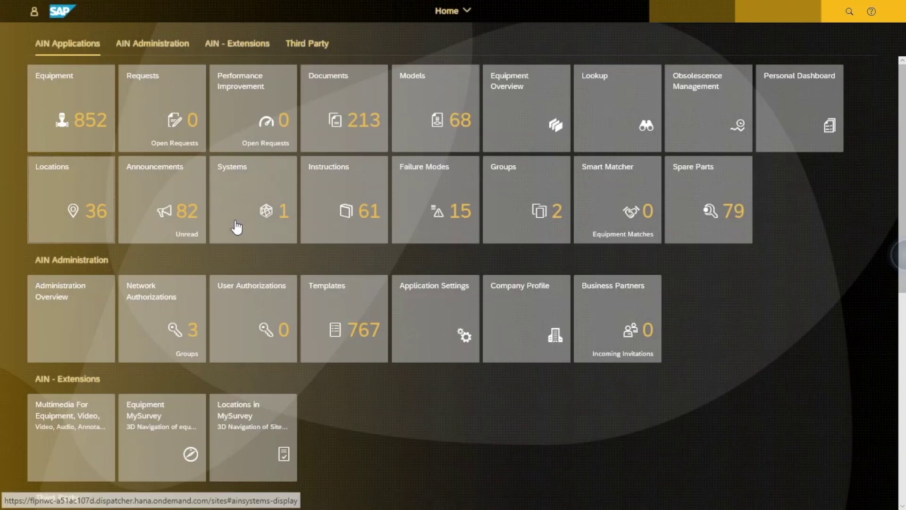
Launch MySurvey for OCLA from the Locations in MySurvey extension app
left_click(227, 49)
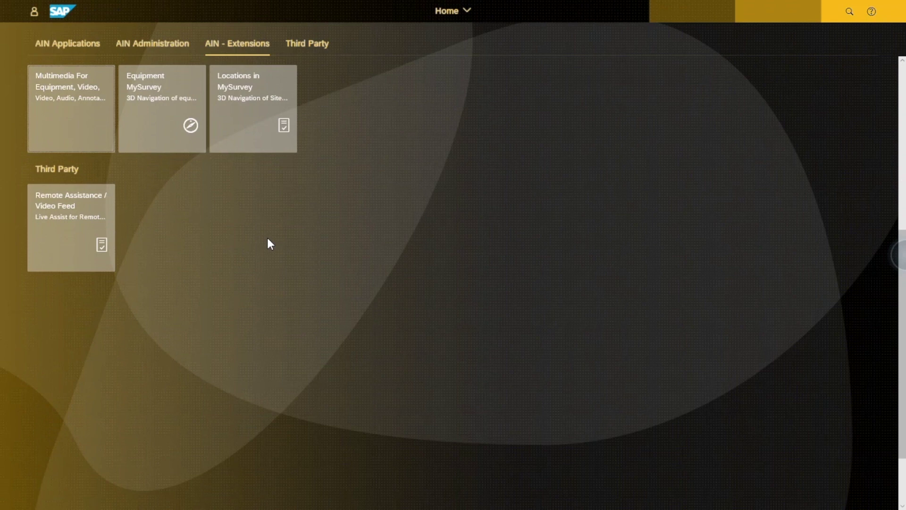
left_click(244, 115)
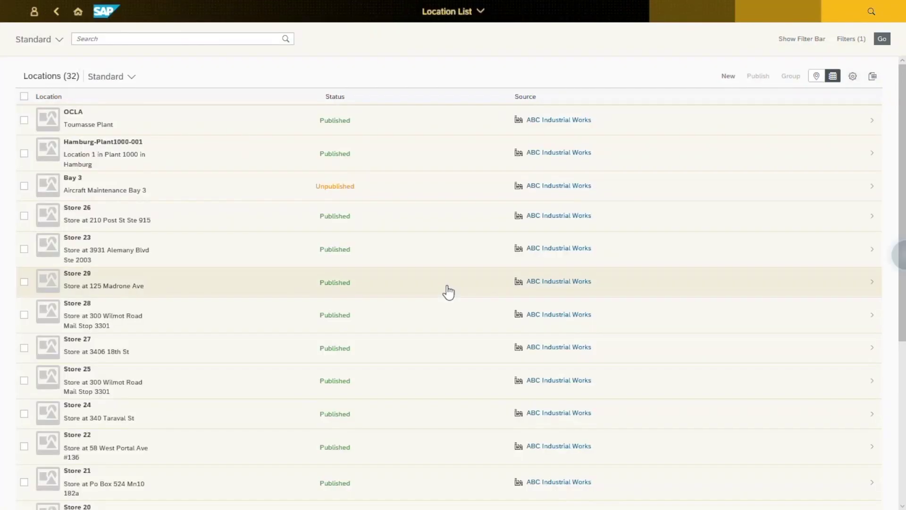
left_click(112, 123)
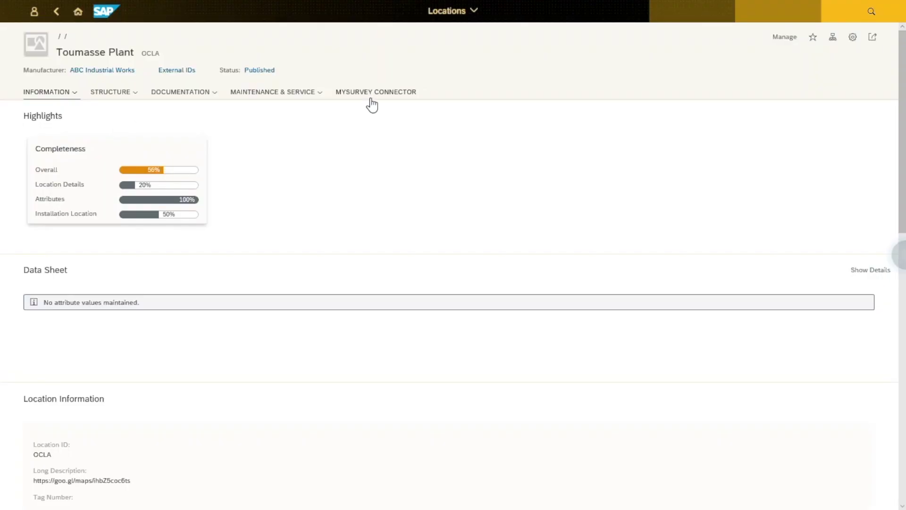
left_click(372, 105)
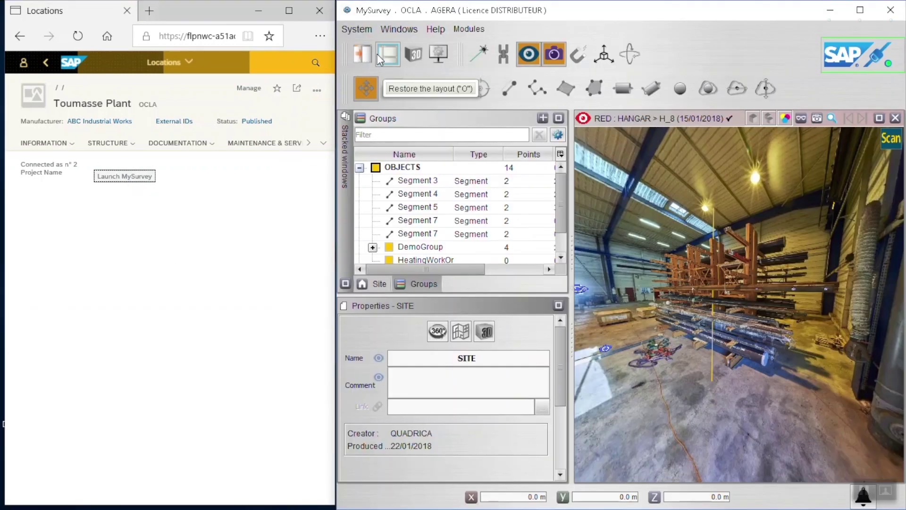
Restore MySurvey's default layout and collapse the minimap so the panorama fills the window
left_click(380, 59)
left_click(429, 354)
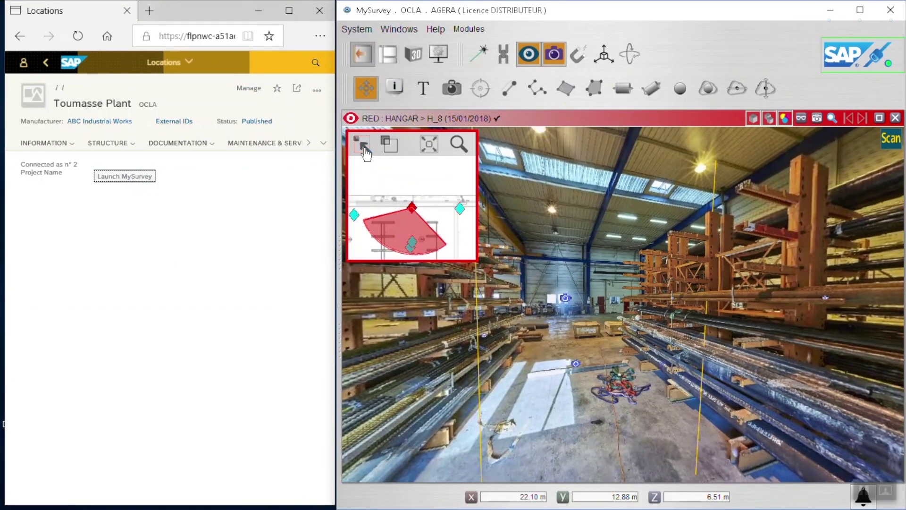
left_click(364, 147)
Return to the launchpad and open the Equipment MySurvey app from AIN - Extensions
left_click(45, 62)
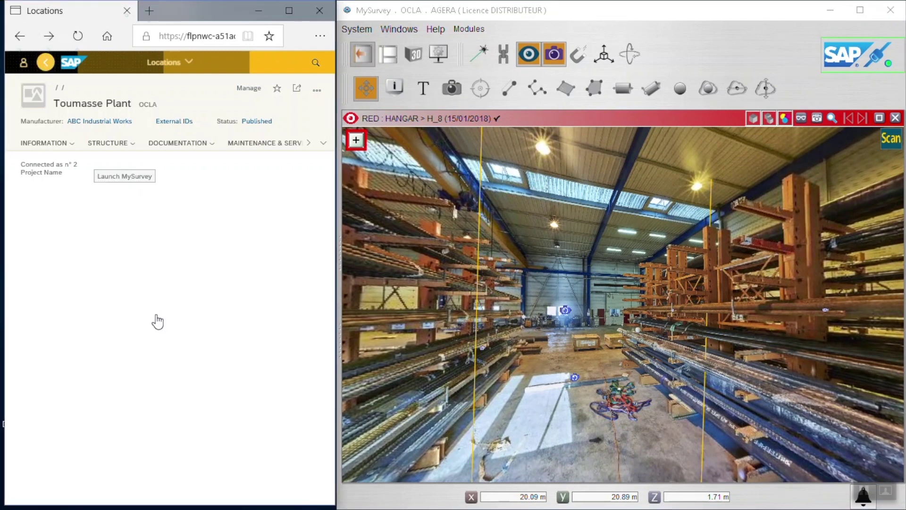
left_click(47, 63)
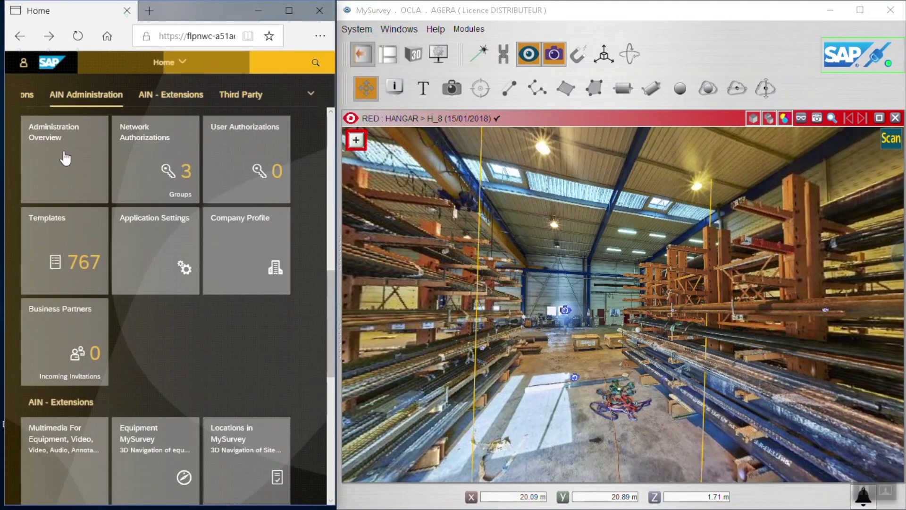
left_click(188, 100)
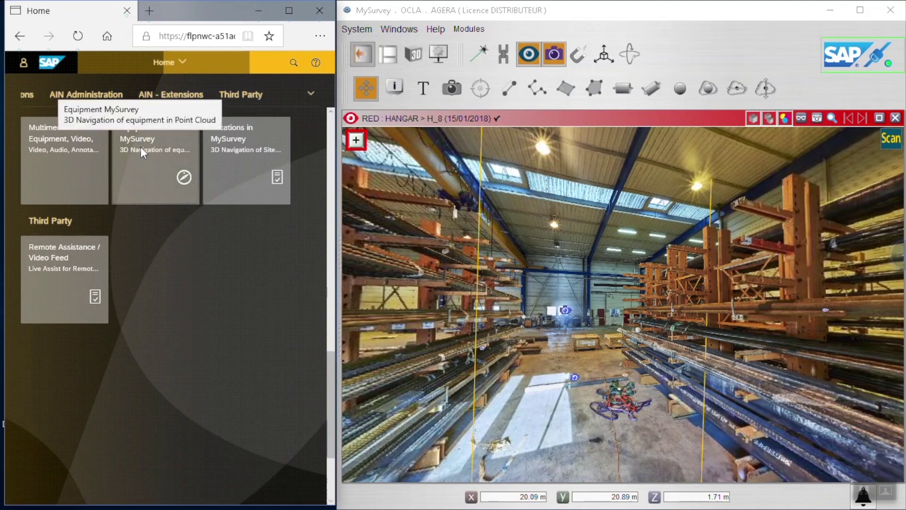
left_click(142, 152)
Search the equipment list for 'Heater' and open Heater_NW
left_click(104, 89)
type("Heate")
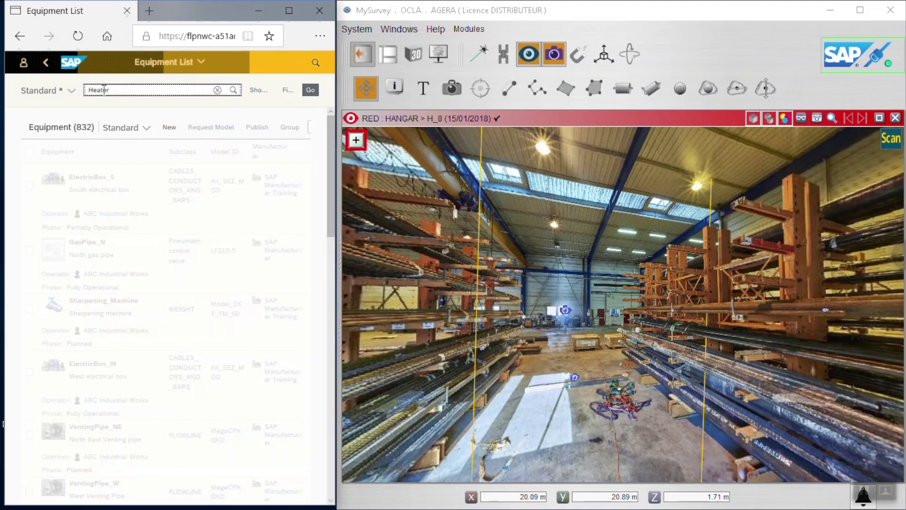
type("r")
left_click(233, 89)
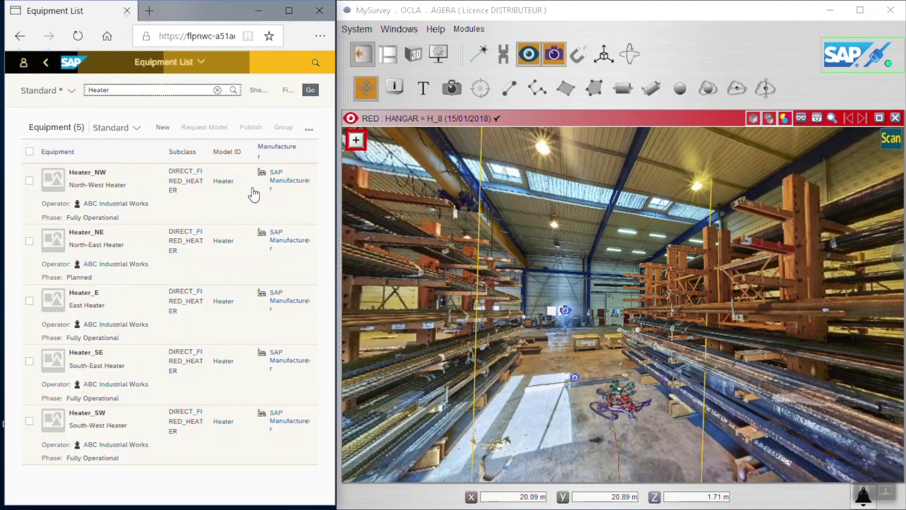
left_click(115, 194)
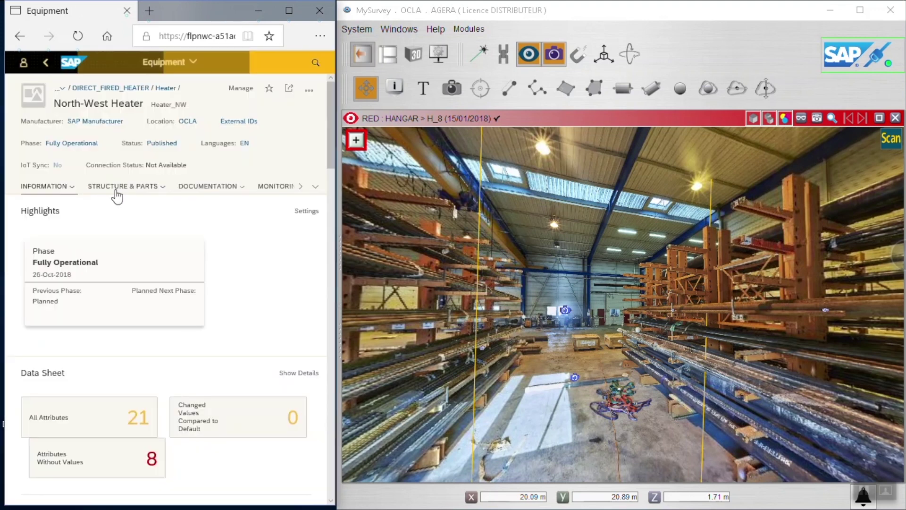
Focus and select Heater_NW in MySurvey, then name a new group 'Work Order'
left_click(300, 186)
left_click(255, 187)
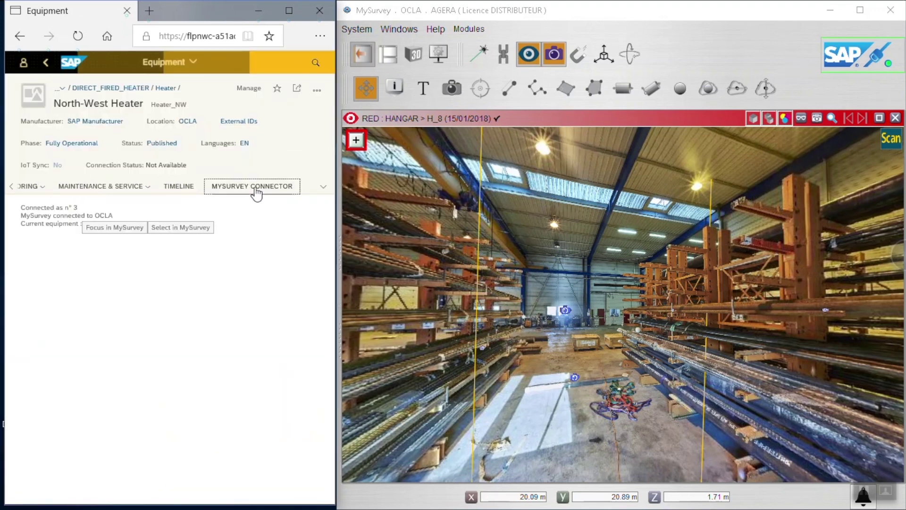
left_click(126, 230)
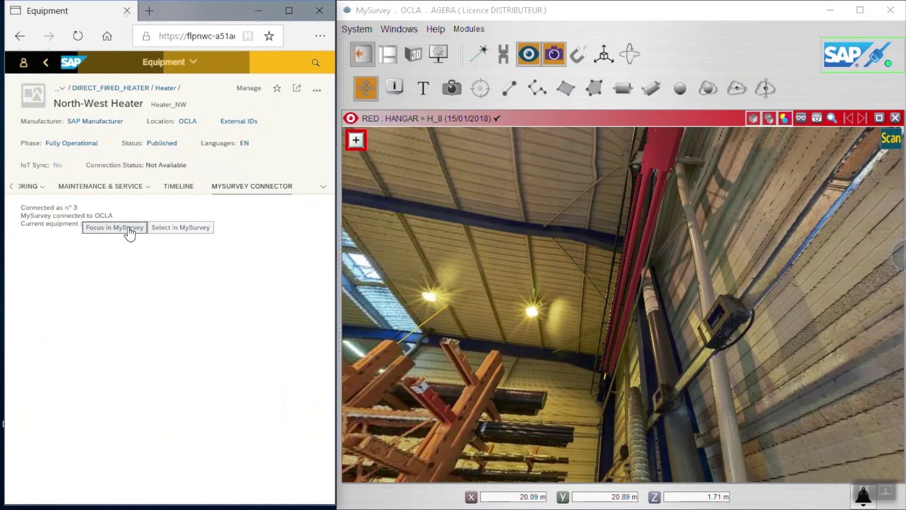
left_click(190, 229)
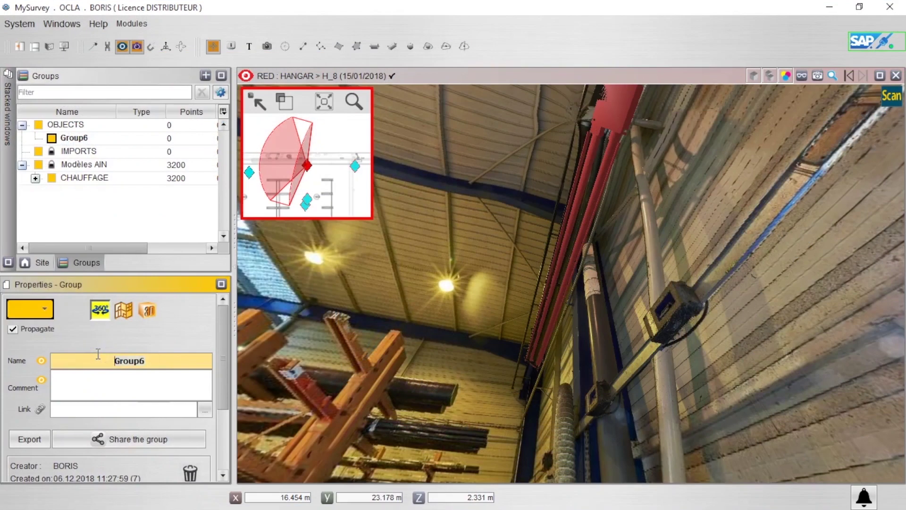
type("Work Order")
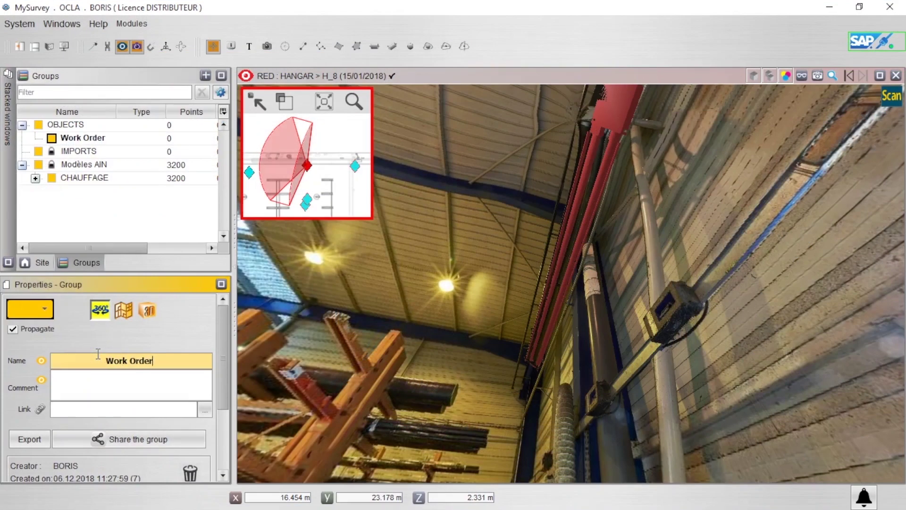
Measure a 4.914 m floor-to-ceiling free segment in the Work Order group
key("Return")
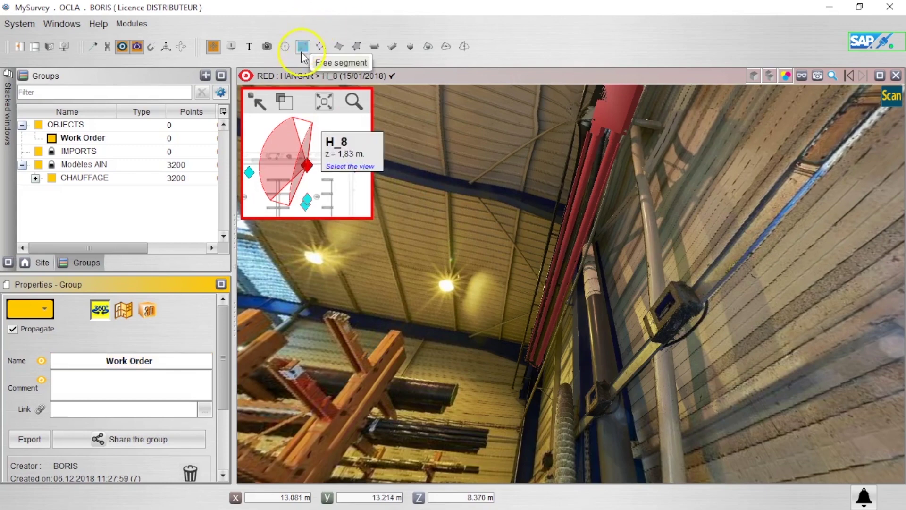
left_click(302, 45)
left_click_drag(550, 419, 546, 246)
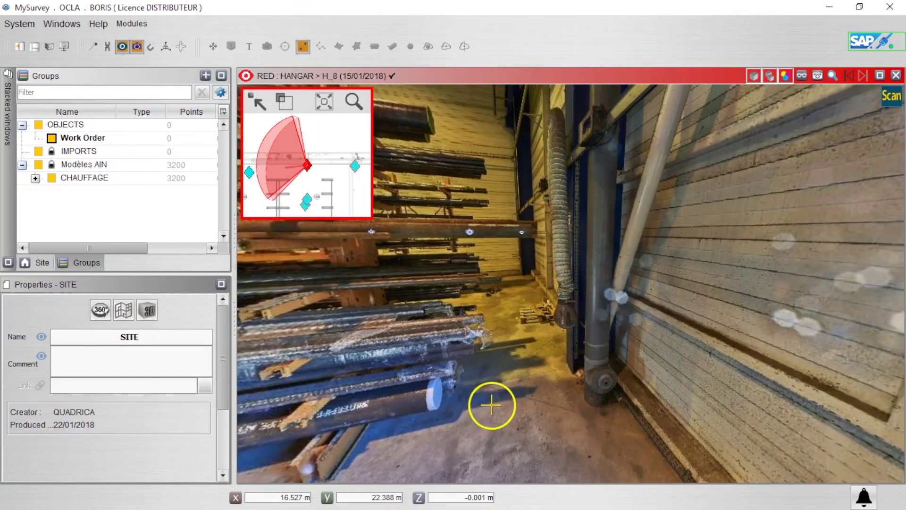
left_click(491, 405)
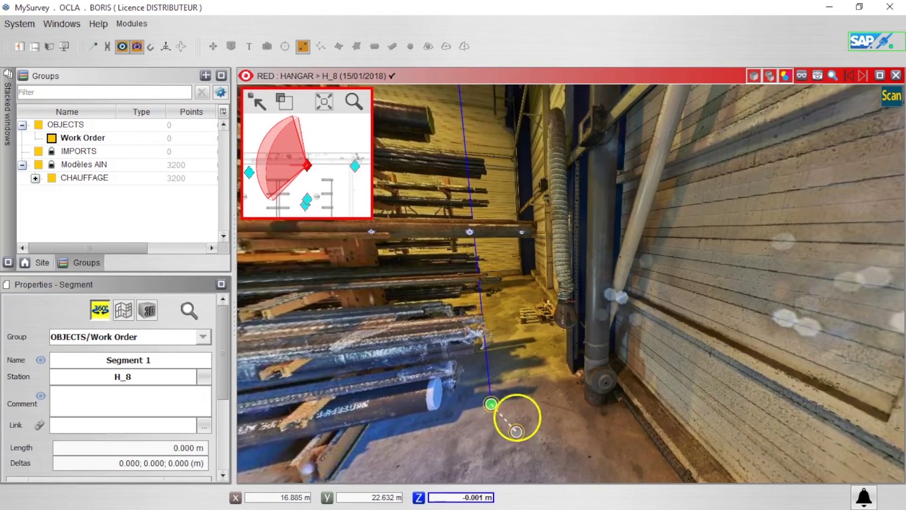
left_click_drag(530, 162, 523, 296)
left_click(547, 303)
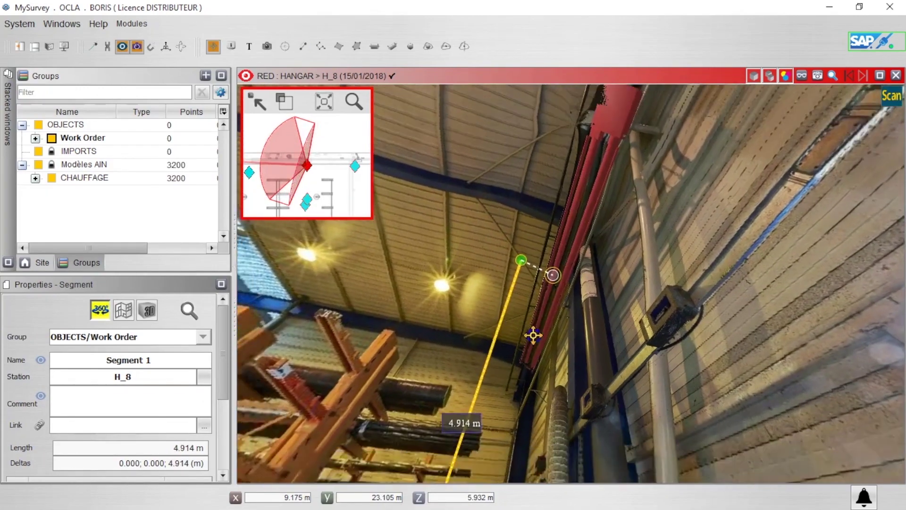
Comment the height segment 'We need a 5m ladder'
left_click(102, 406)
type("We need a 5m ladder")
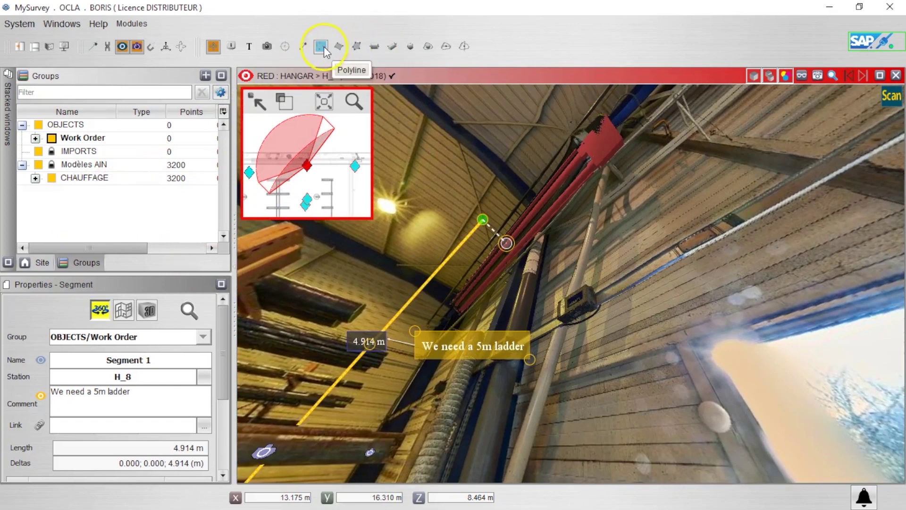
left_click(320, 46)
Draw Line 1 along the wall from the red beam toward the window, 4.084 m long
left_click(604, 143)
left_click(628, 179)
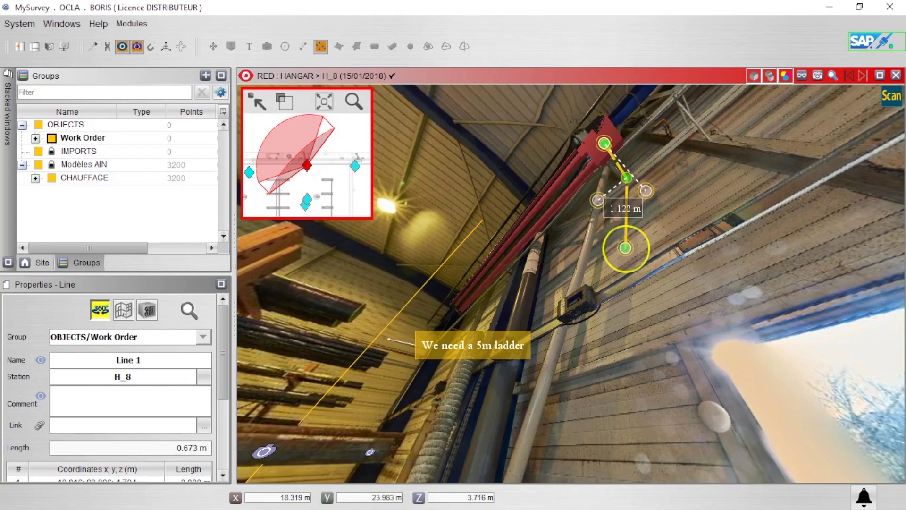
left_click(626, 248)
left_click_drag(626, 248, 636, 190)
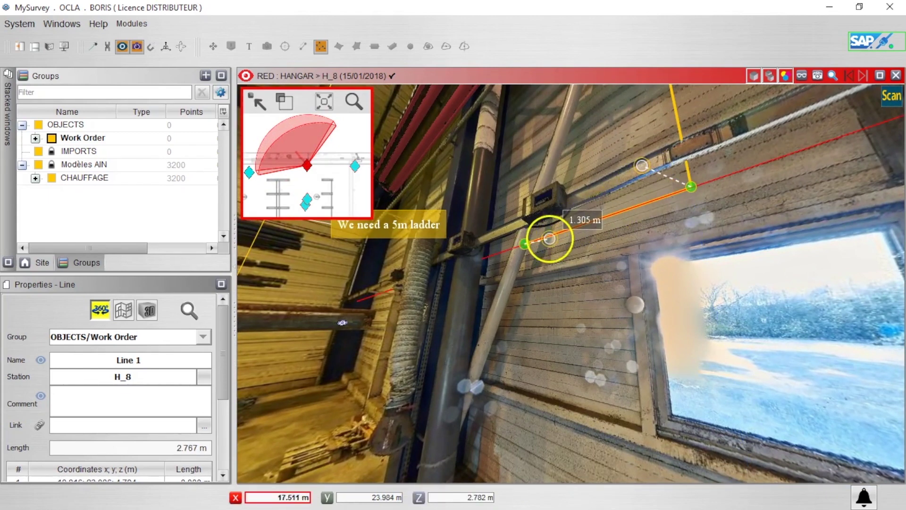
left_click(550, 236)
scroll(445, 251, "up", 3)
Extrude Line 1 into a 2in pipe and begin its pipe-and-elbows comment
right_click(545, 201)
left_click(587, 310)
type("2")
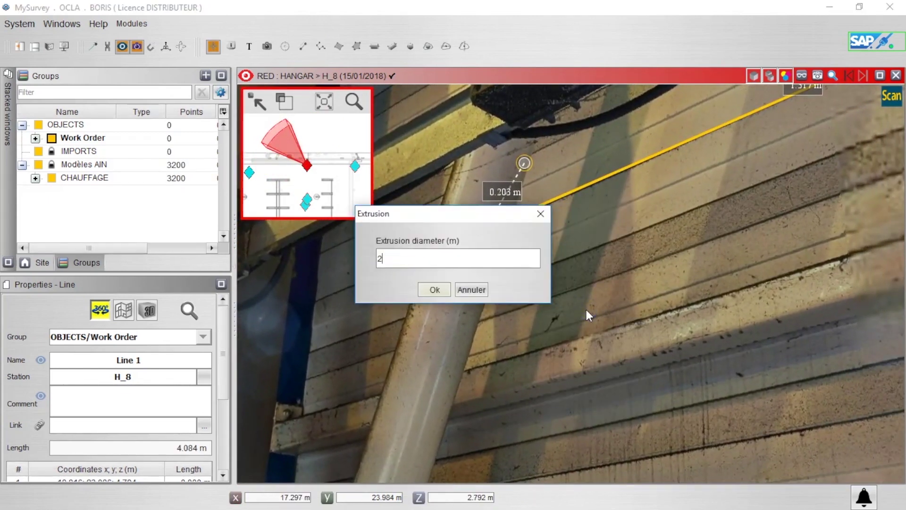
type("in")
key("Return")
left_click(109, 405)
type("brin")
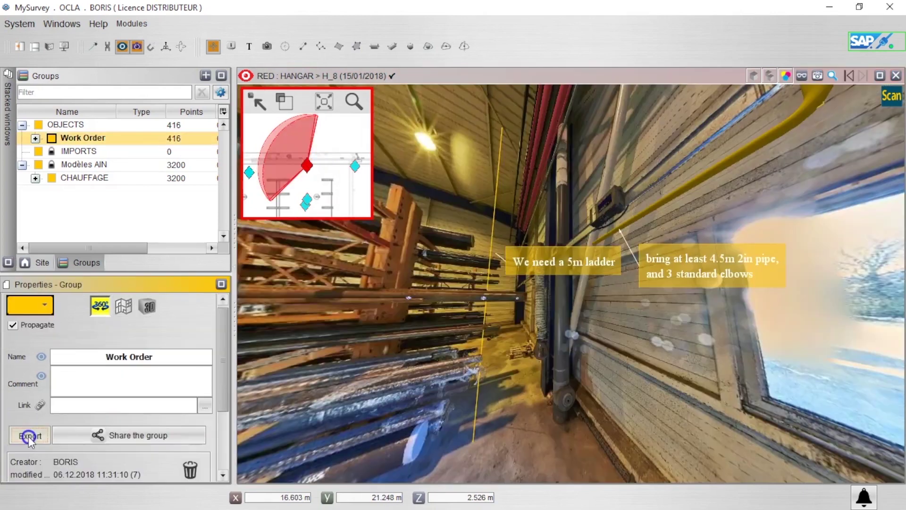
Export the Work Order group's objects as 'Work Order for replacing heater'
left_click(29, 434)
left_click(543, 364)
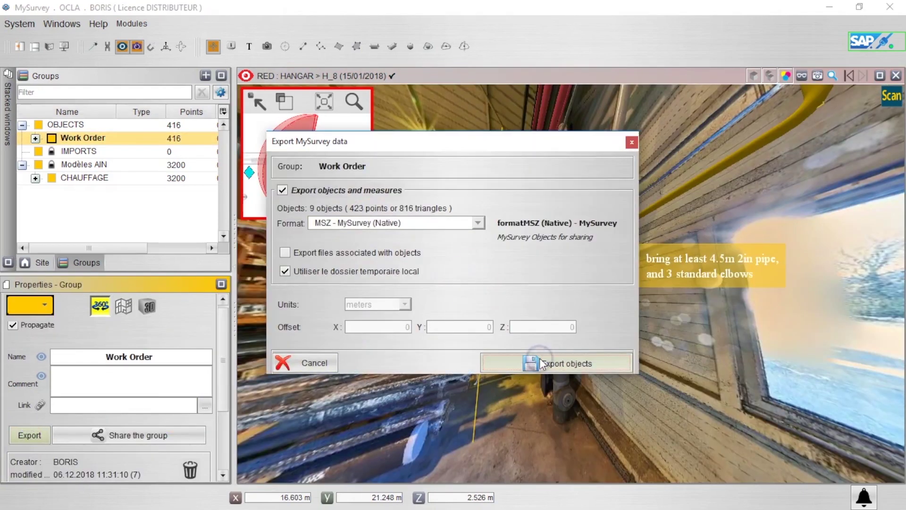
type("for replacin")
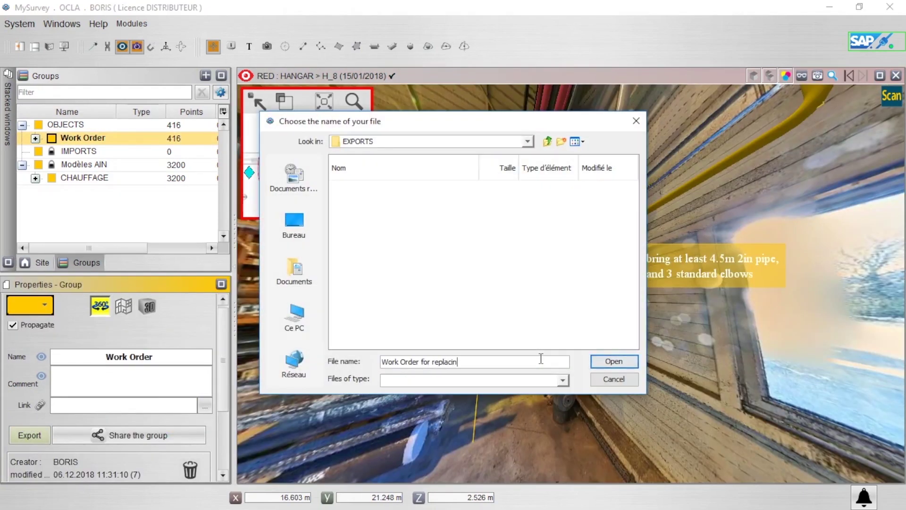
type("g heater")
left_click(622, 362)
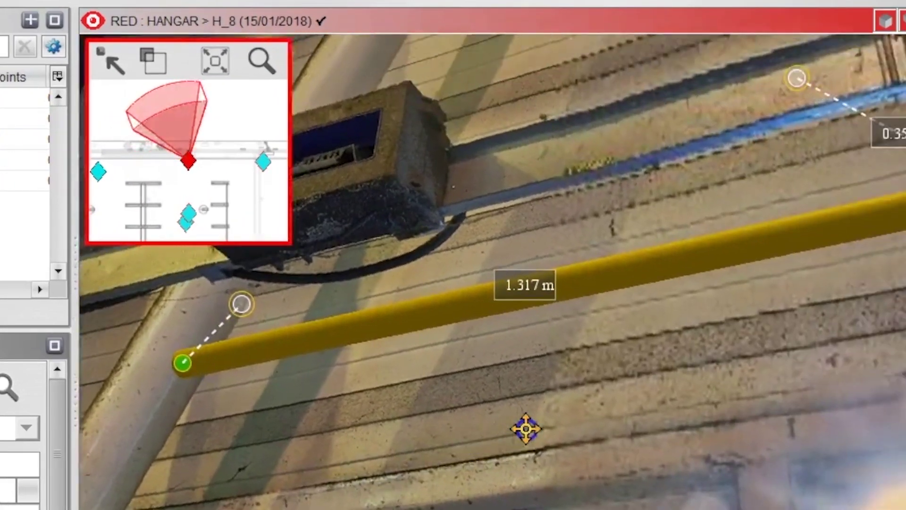
left_click_drag(518, 160, 553, 290)
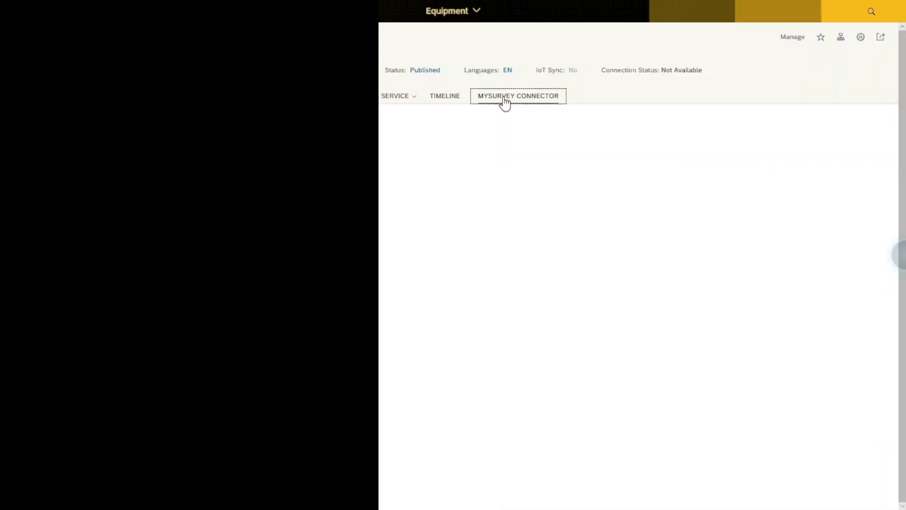
Open the Heater_NW equipment's MySurvey Connector tab
left_click(128, 141)
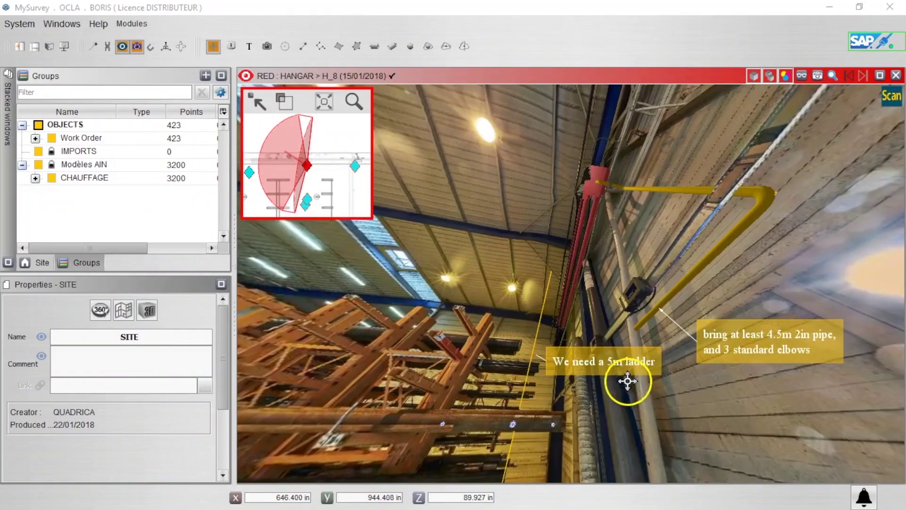
mouse_move(613, 425)
left_mouse_down()
mouse_move(621, 349)
mouse_move(637, 333)
left_mouse_up()
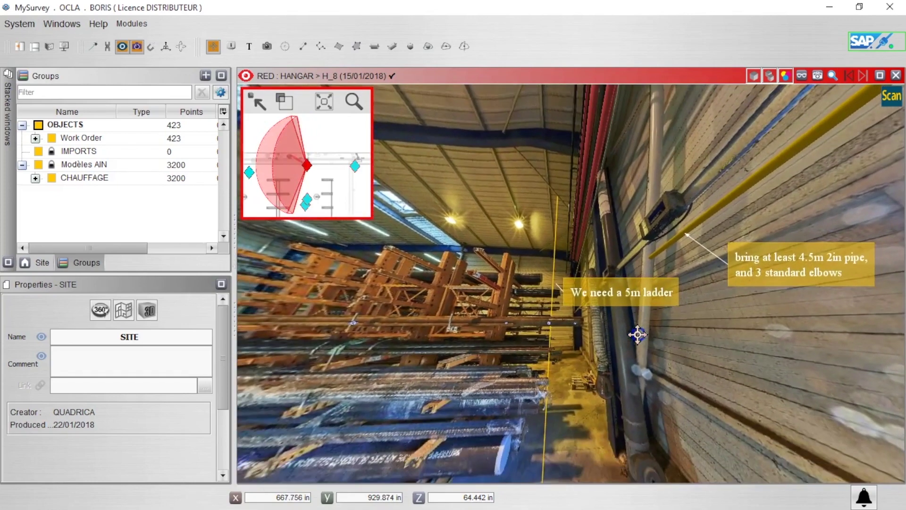
left_click(638, 363)
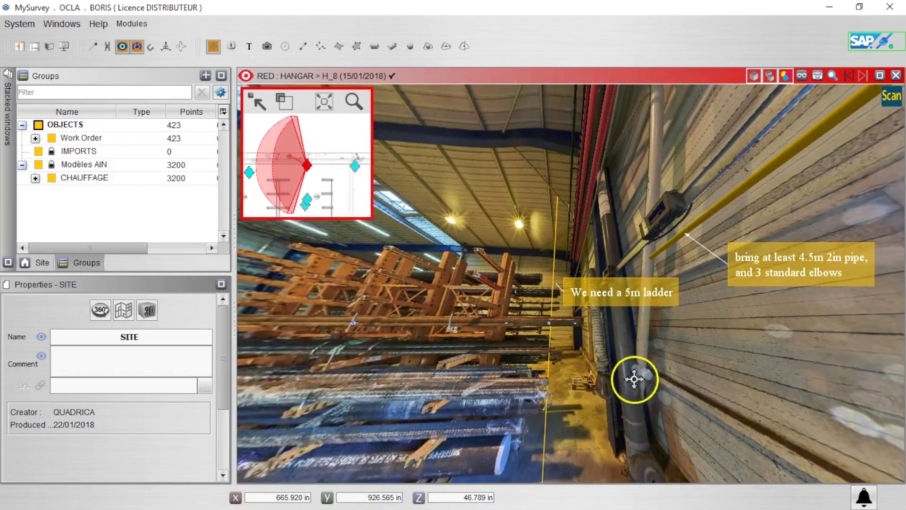
left_click_drag(638, 371, 587, 393)
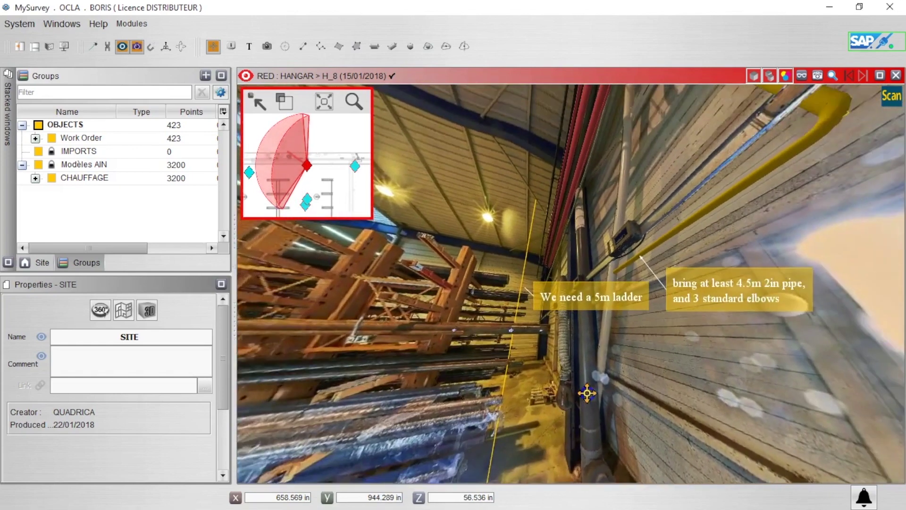
left_click(604, 299)
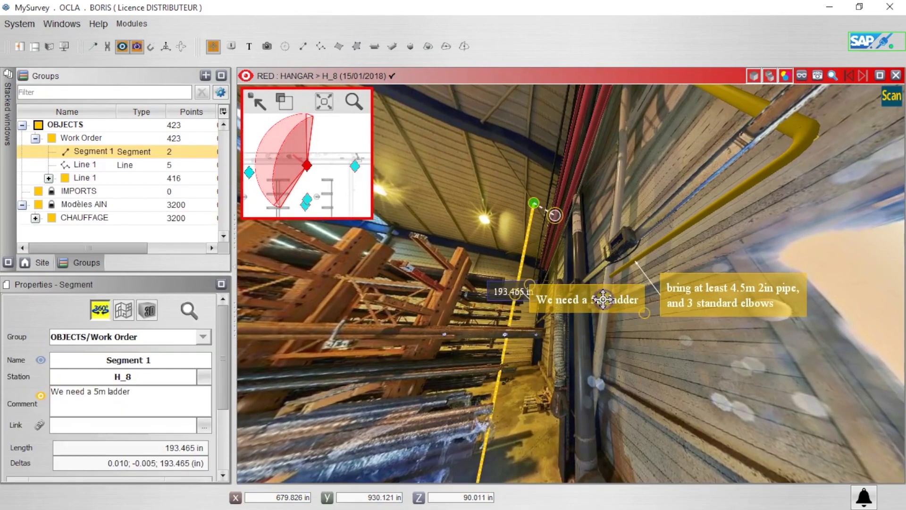
left_click(765, 301)
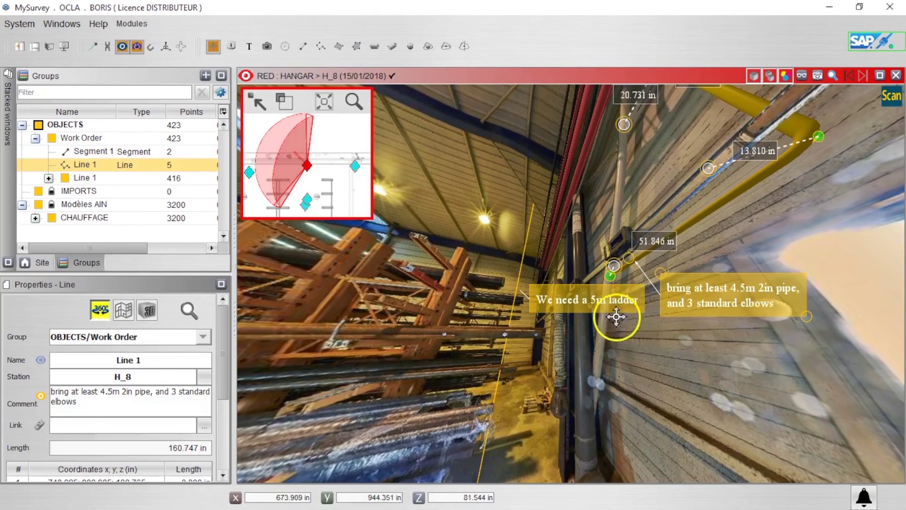
scroll(618, 315, "up", 4)
scroll(640, 353, "up", 3)
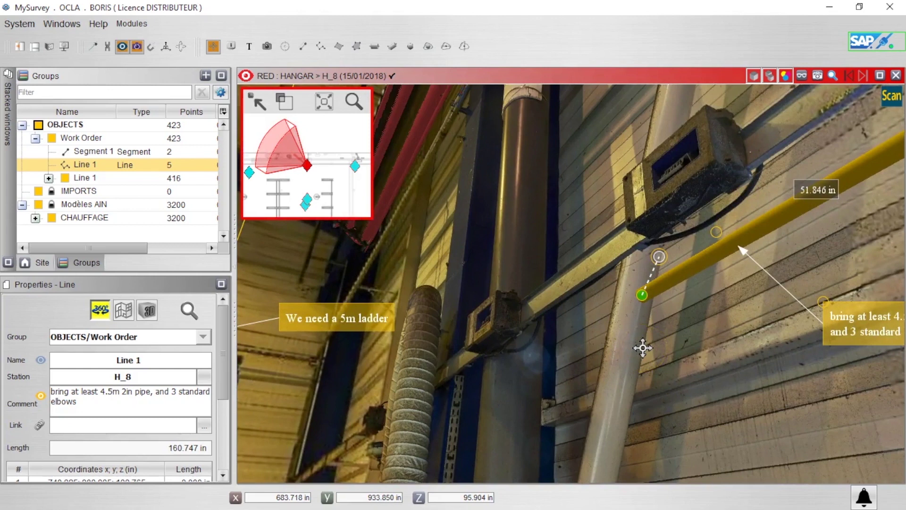
Auto-fit a cylinder (Ø 5.586 in) to the grey source pipe from two picked points
left_click(376, 46)
left_click(635, 271)
left_click(623, 324)
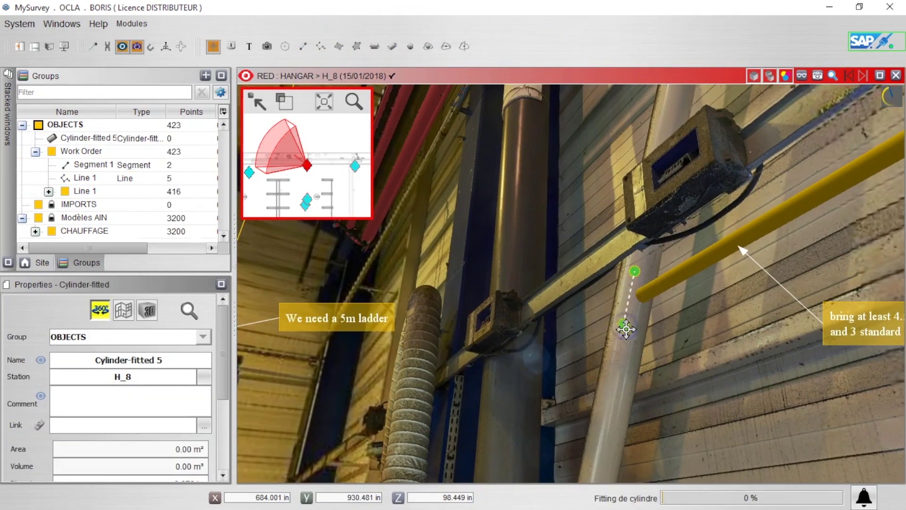
Comment the fitted cylinder: 'source pipe is 5.56 inches thick. I need my good toolset'
scroll(614, 362, "up", 3)
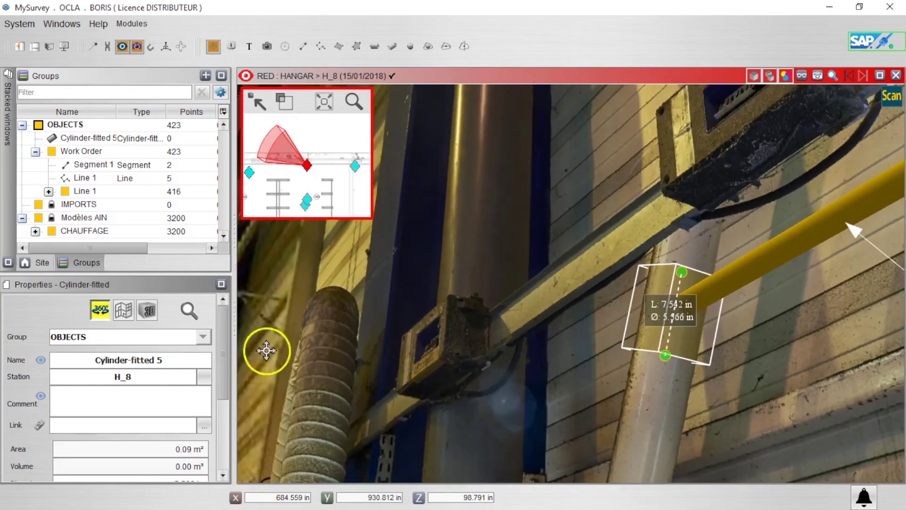
left_click(88, 406)
type("source pipe is 5.56 inches thick")
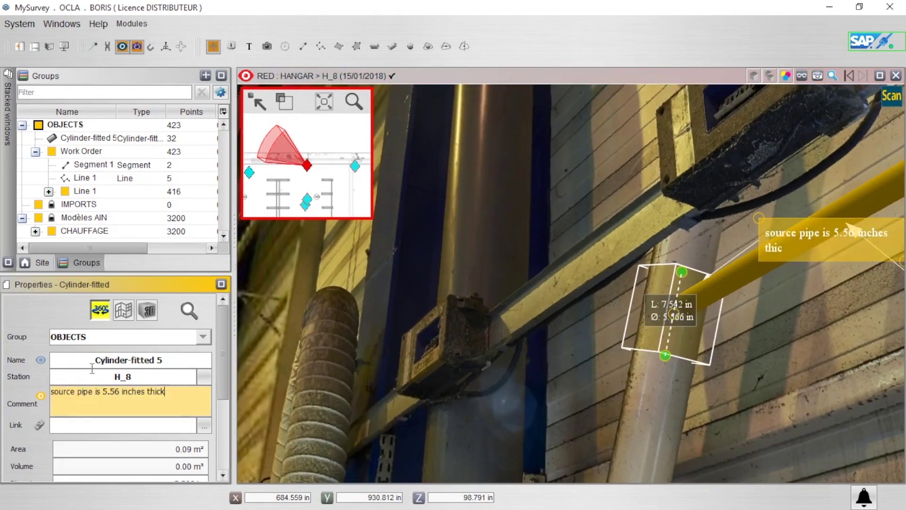
type(". I need my goo")
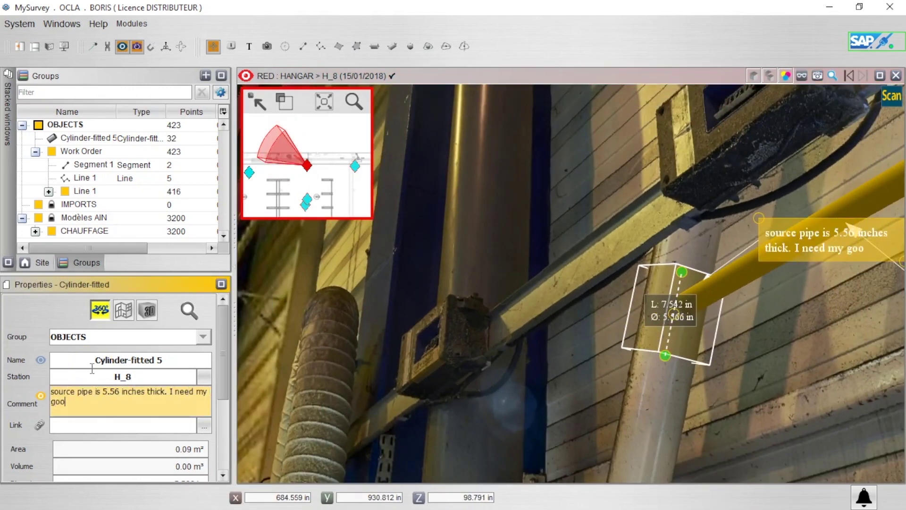
type("d toolset.")
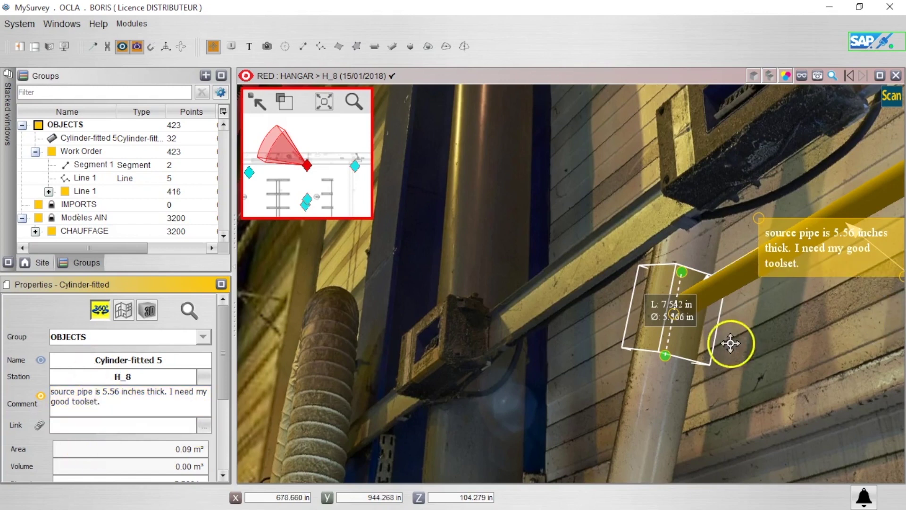
Reposition the source pipe note below the fitted cylinder
left_click_drag(728, 340, 617, 306)
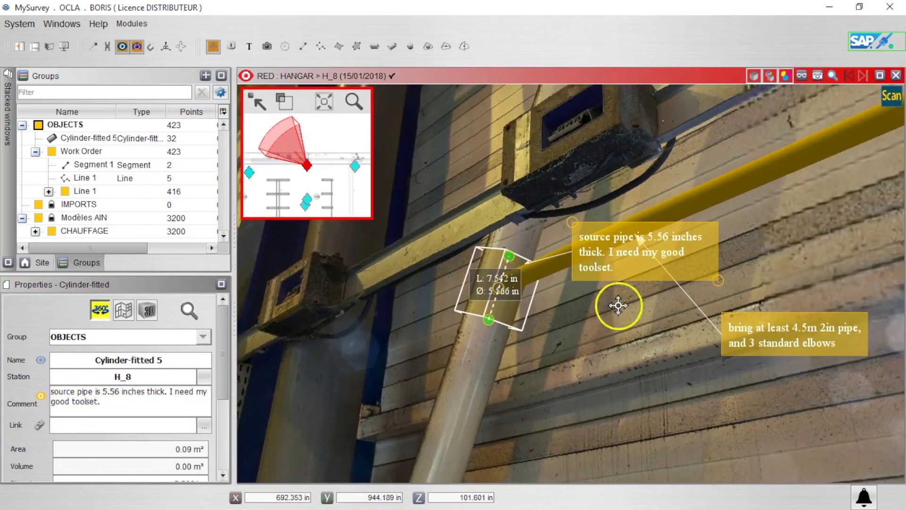
left_click(804, 344)
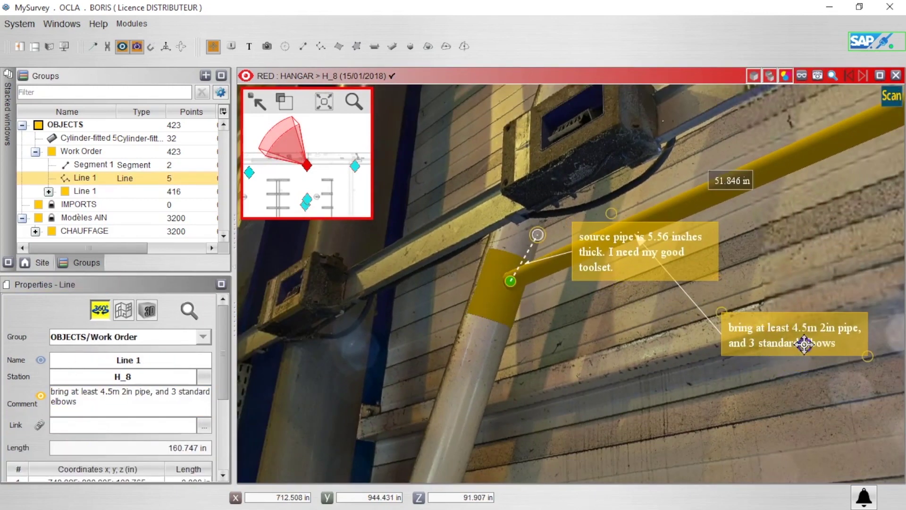
left_click(603, 262)
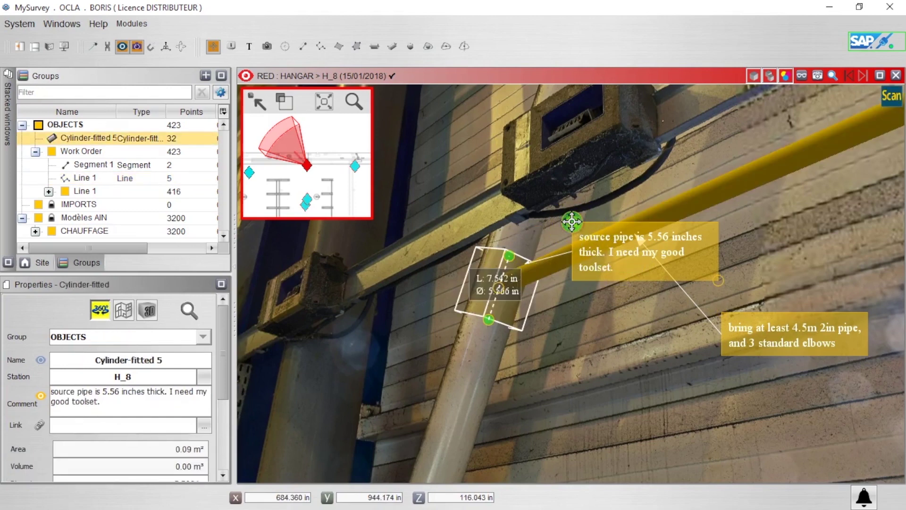
mouse_move(572, 221)
left_mouse_down()
mouse_move(512, 341)
mouse_move(514, 356)
mouse_move(501, 363)
mouse_move(543, 358)
left_mouse_up()
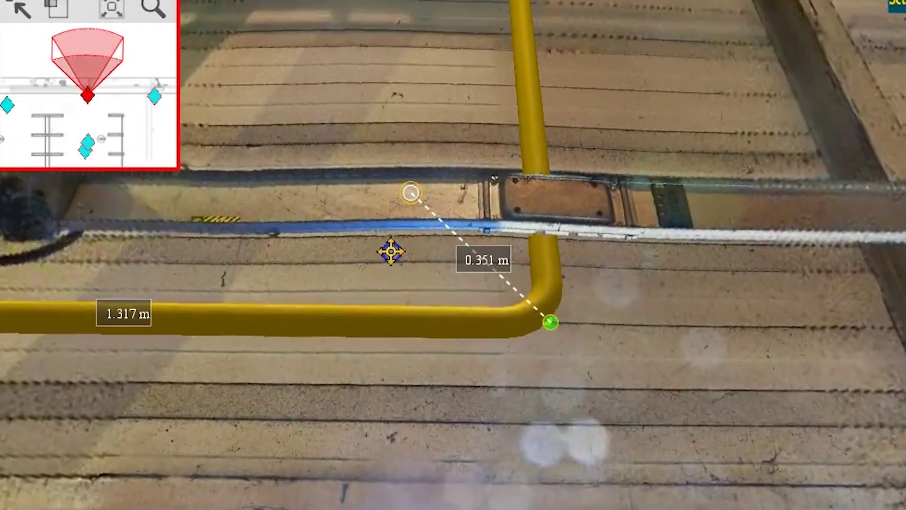
left_click(384, 318)
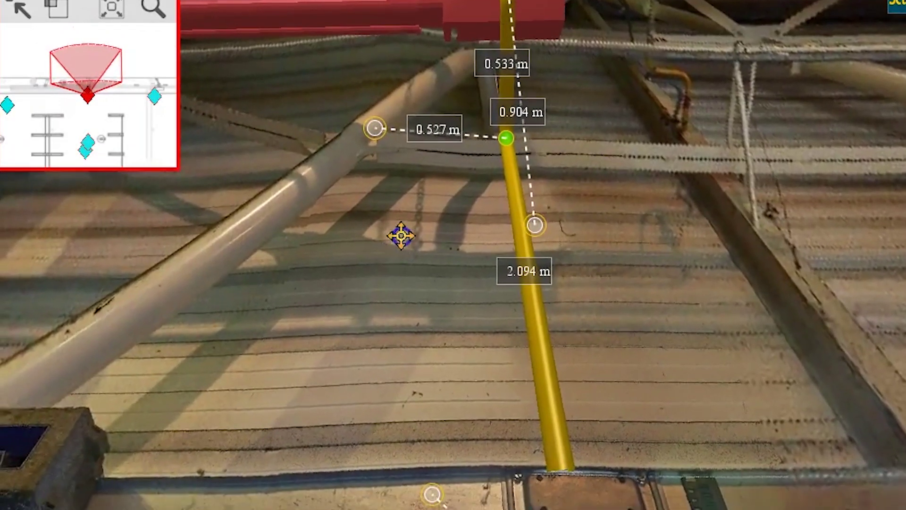